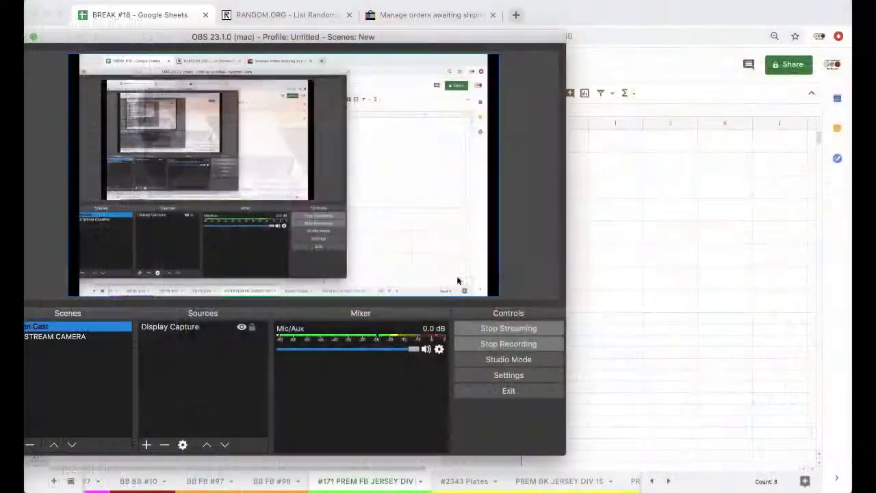
Copy the eight buyer names in column F of the #171 PREM FB JERSEY DIV tab.
{"action": "left_click", "coordinate": [636, 282]}
{"action": "left_click", "coordinate": [315, 191]}
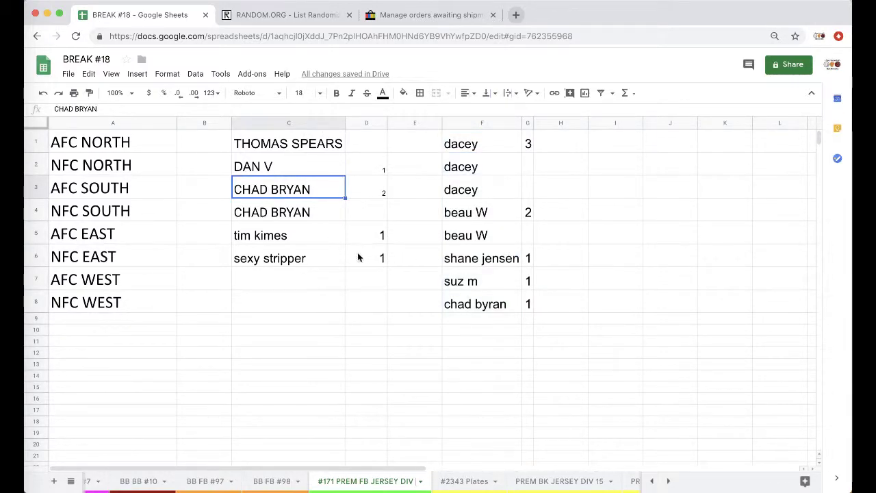
{"action": "left_click_drag", "start_coordinate": [308, 273], "coordinate": [298, 314]}
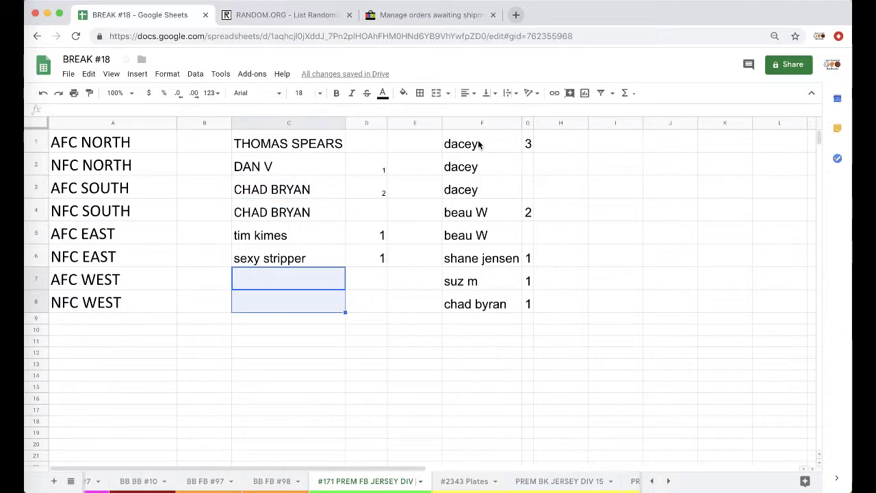
{"action": "left_click", "coordinate": [310, 287]}
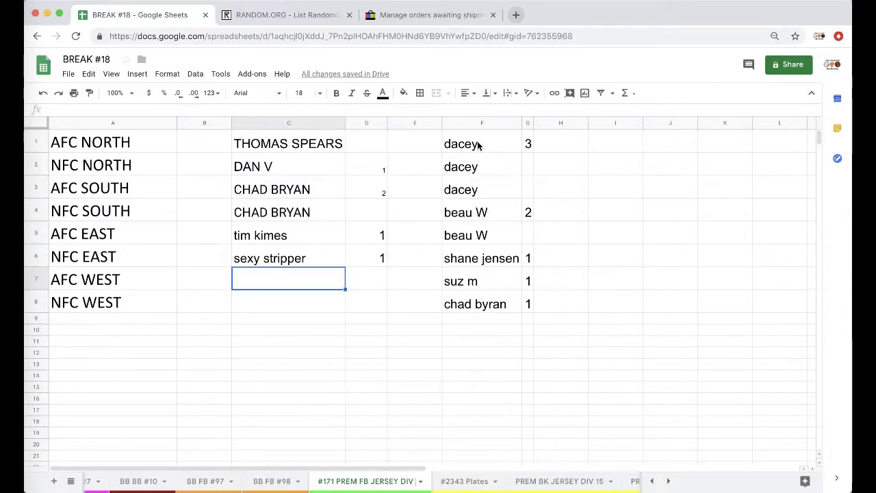
{"action": "left_click", "coordinate": [463, 120]}
{"action": "key", "text": "ctrl+c"}
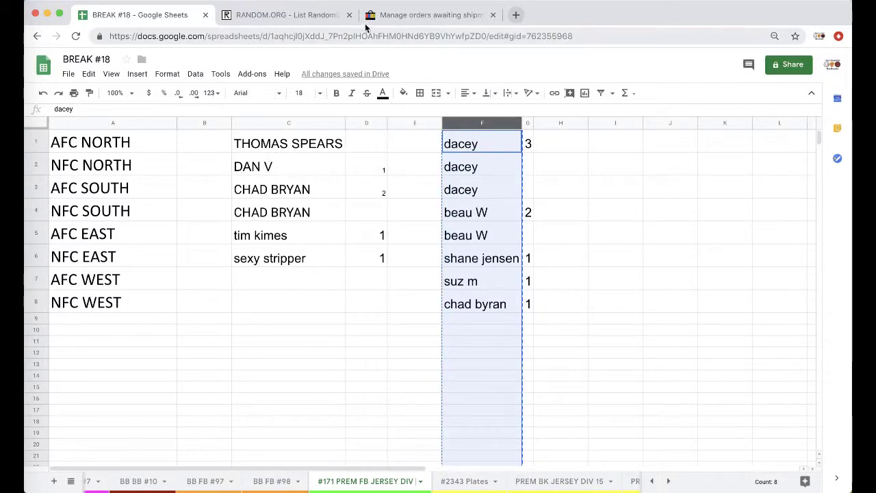
Shuffle the buyer names in a fresh RANDOM.ORG List Randomizer five times and highlight the top two.
{"action": "left_click", "coordinate": [287, 14]}
{"action": "left_click", "coordinate": [396, 35]}
{"action": "key", "text": "Return"}
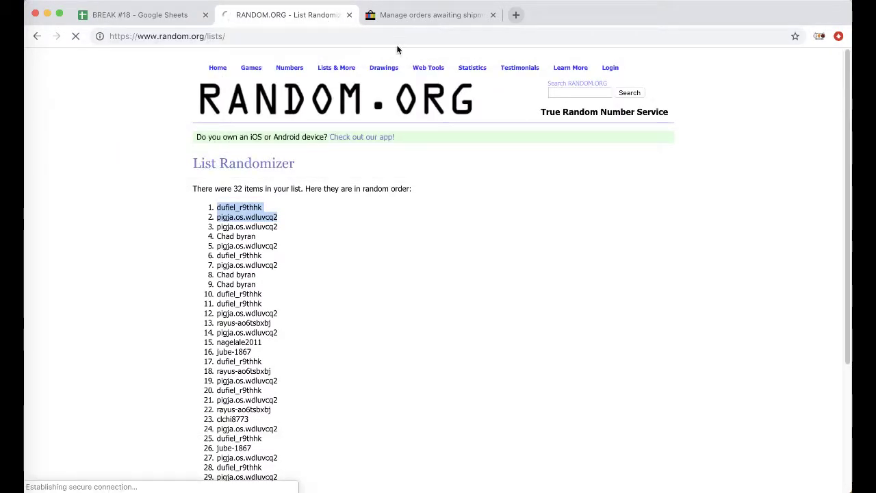
{"action": "left_click", "coordinate": [301, 294]}
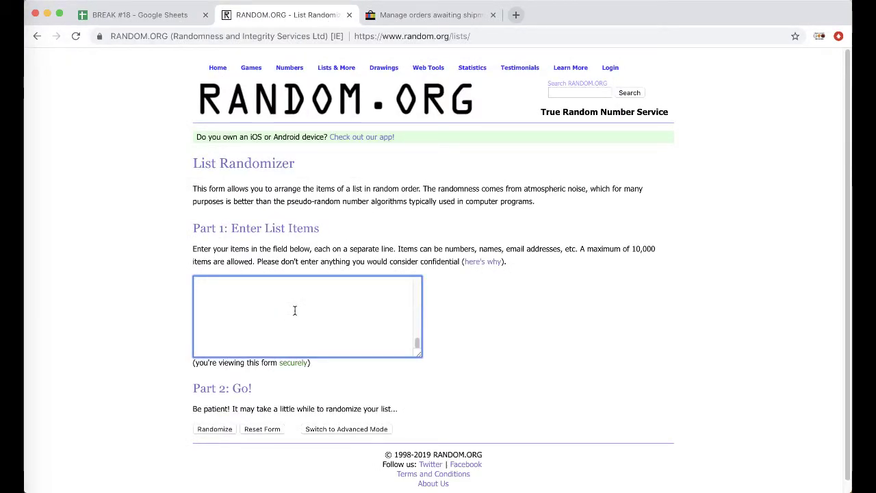
{"action": "left_click", "coordinate": [214, 428]}
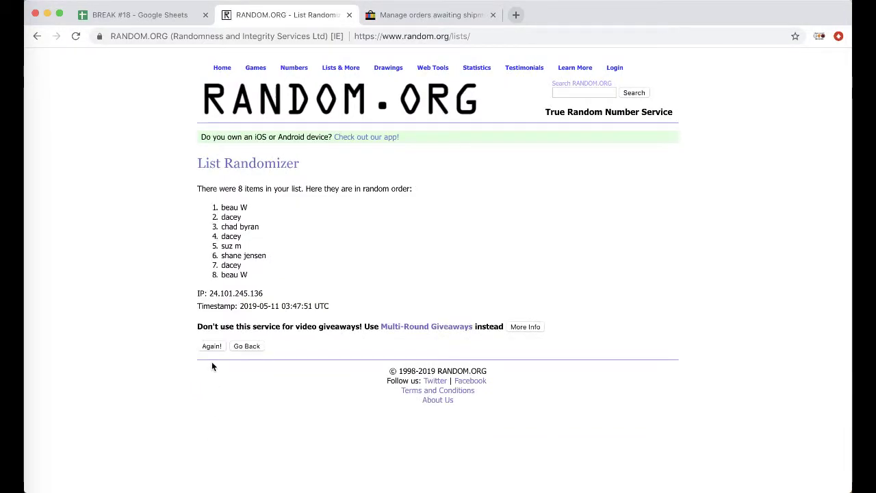
{"action": "left_click", "coordinate": [212, 346]}
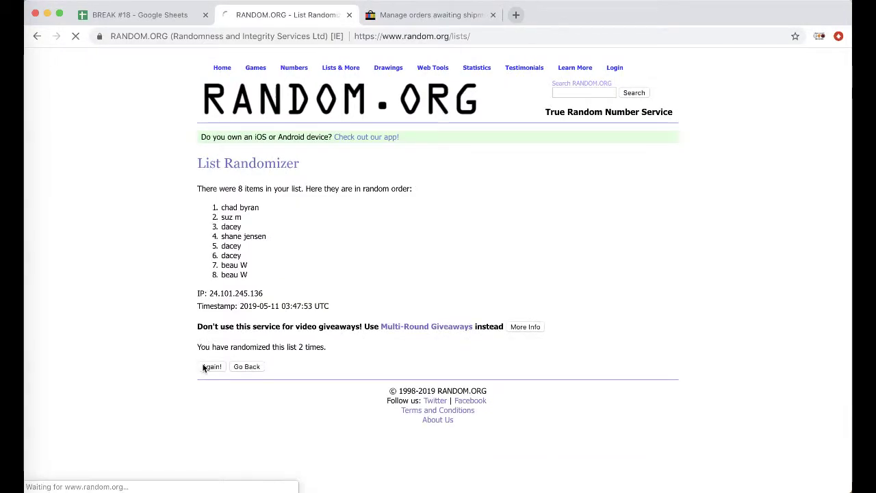
{"action": "left_click", "coordinate": [205, 367]}
{"action": "left_click", "coordinate": [212, 367]}
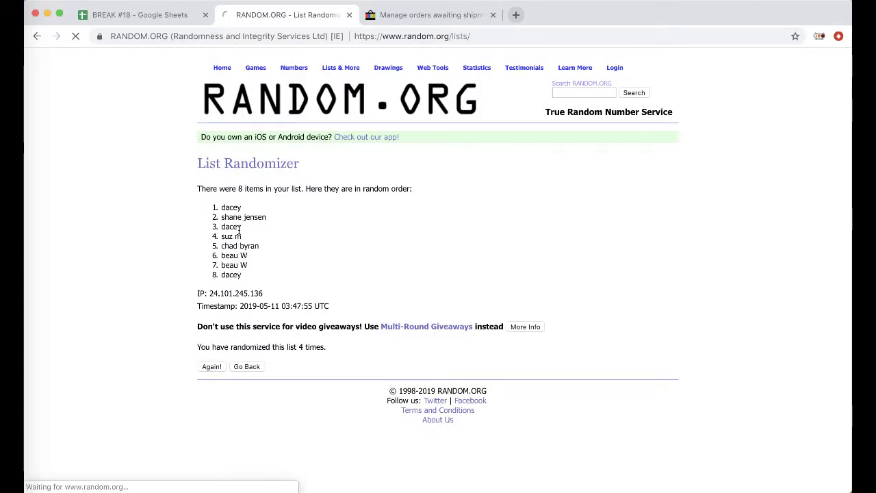
{"action": "left_click_drag", "start_coordinate": [221, 207], "coordinate": [242, 210]}
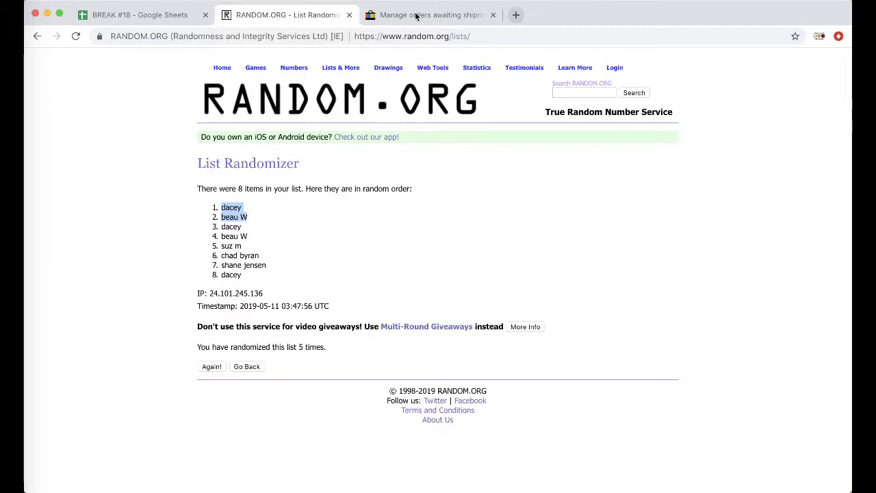
{"action": "left_click", "coordinate": [144, 16]}
{"action": "left_click", "coordinate": [333, 286]}
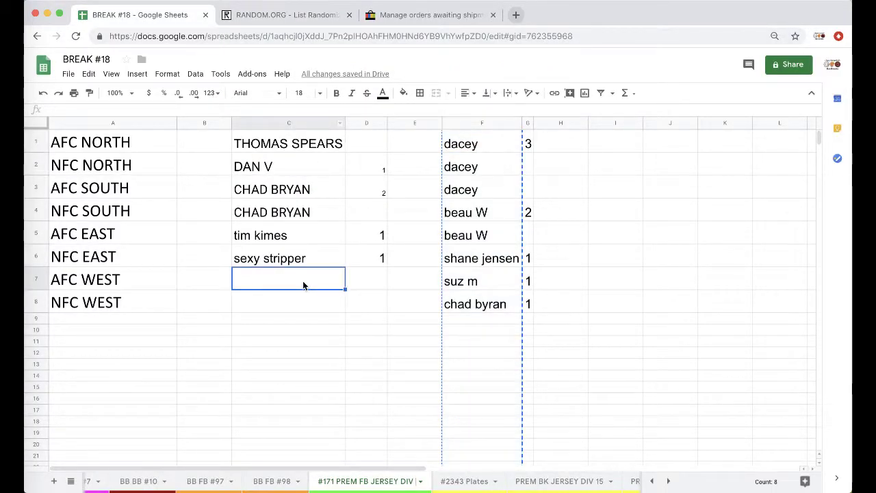
{"action": "key", "text": "ctrl+v"}
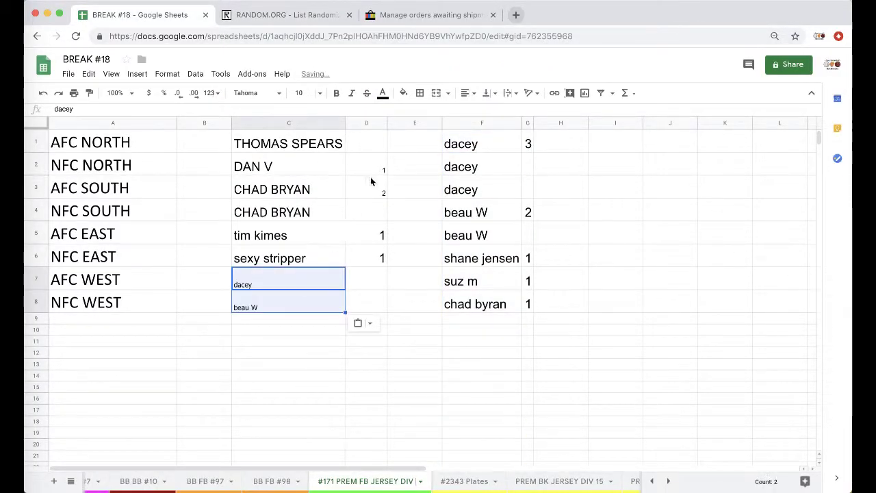
{"action": "left_click", "coordinate": [321, 97]}
{"action": "left_click", "coordinate": [301, 251]}
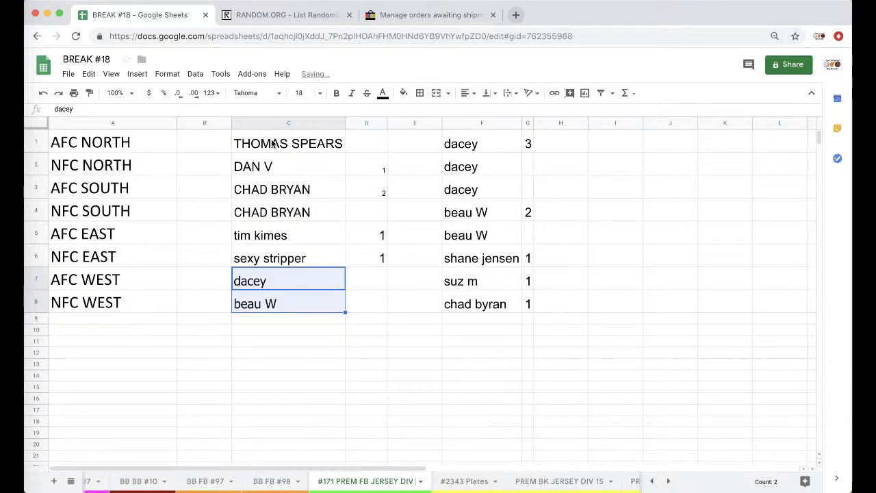
{"action": "left_click", "coordinate": [258, 122]}
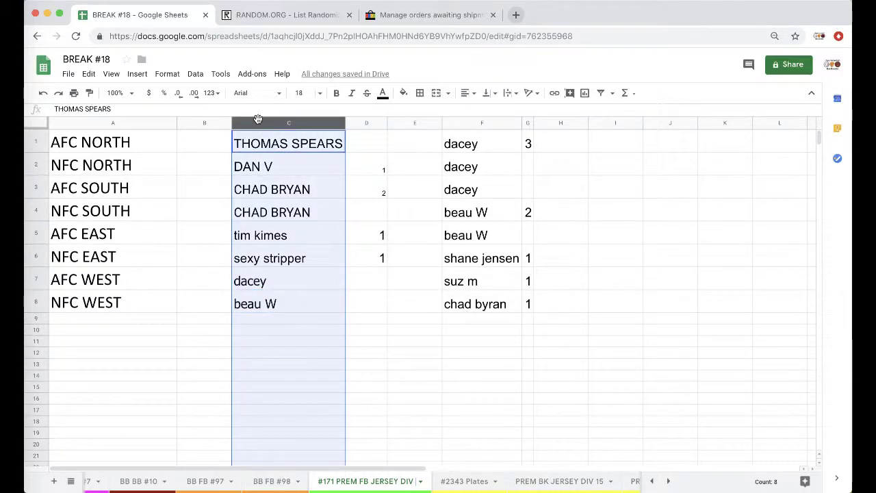
{"action": "key", "text": "ctrl+c"}
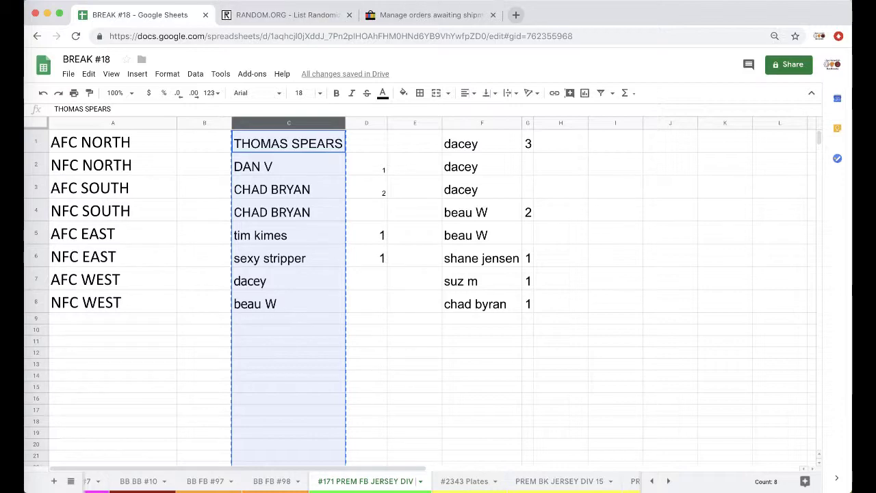
Reload RANDOM.ORG's List Randomizer and paste the eight column C buyer names.
{"action": "left_click", "coordinate": [340, 23]}
{"action": "left_click", "coordinate": [379, 36]}
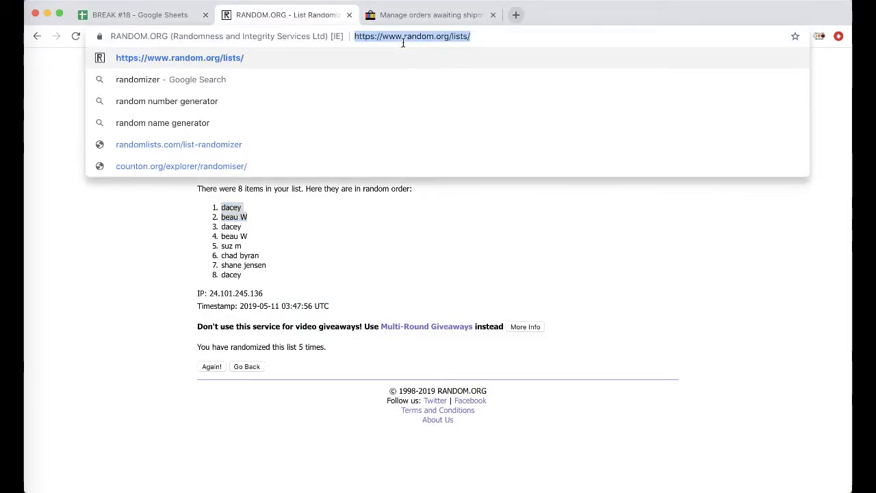
{"action": "key", "text": "Return"}
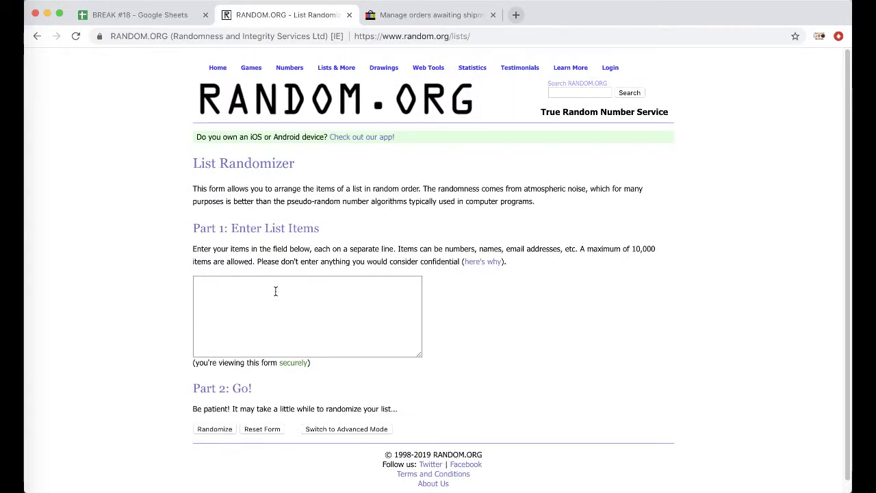
{"action": "left_click", "coordinate": [205, 341]}
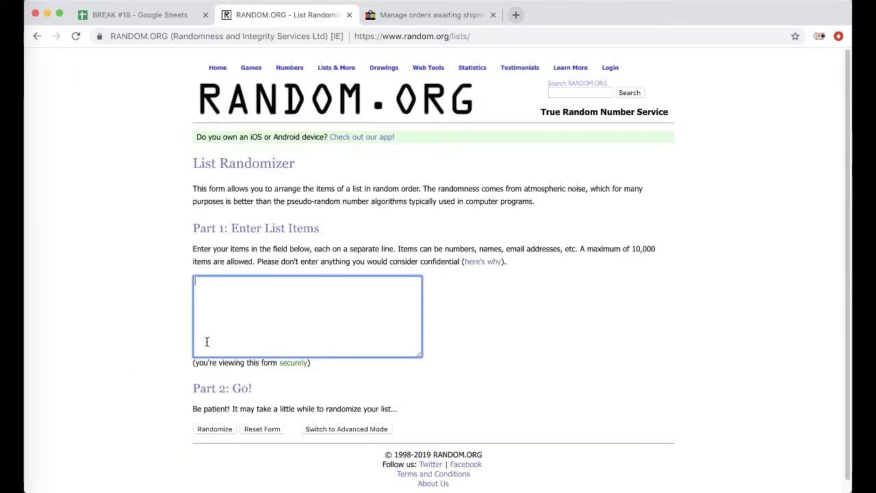
{"action": "key", "text": "super+v"}
Randomize the list five times and highlight all eight shuffled names.
{"action": "left_click", "coordinate": [197, 430]}
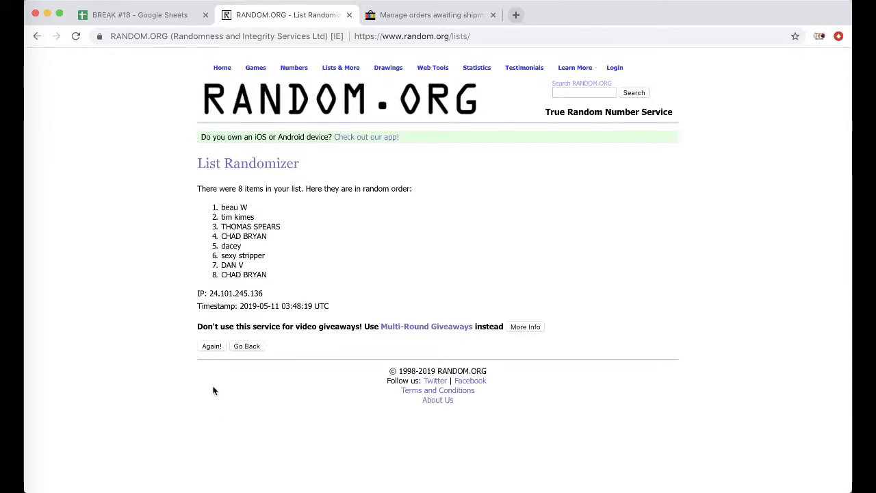
{"action": "left_click", "coordinate": [212, 344]}
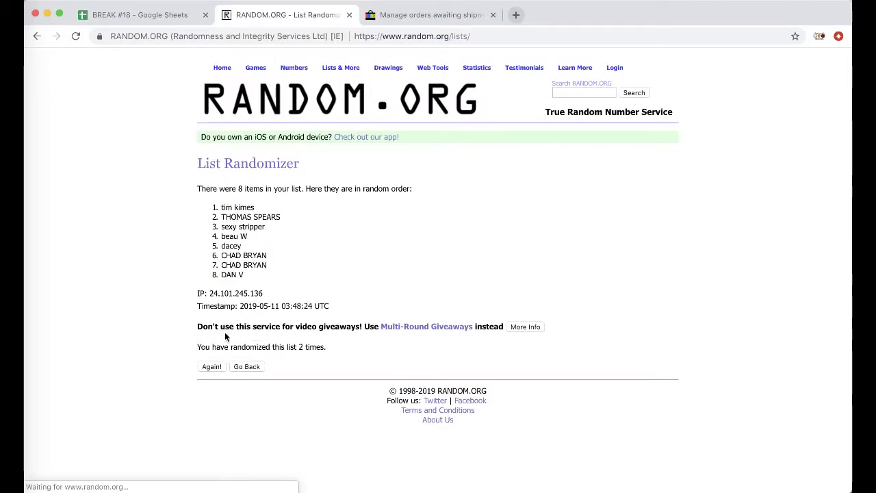
{"action": "left_click", "coordinate": [210, 368]}
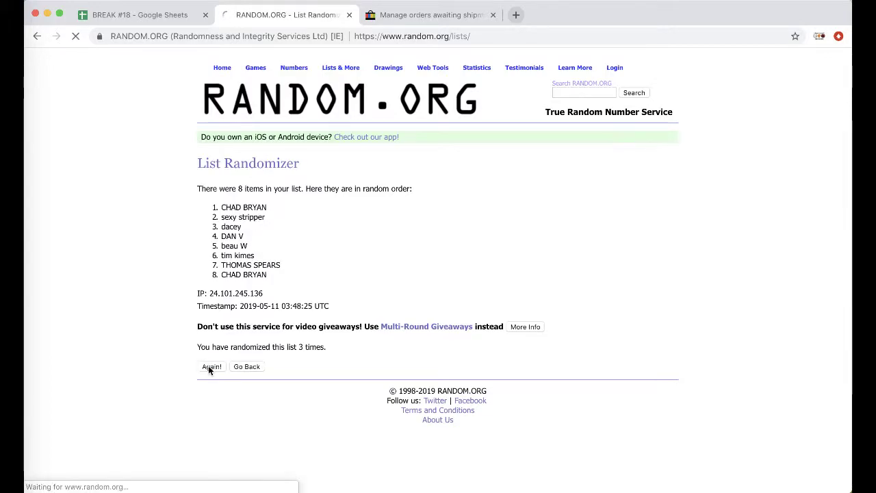
{"action": "left_click", "coordinate": [211, 367]}
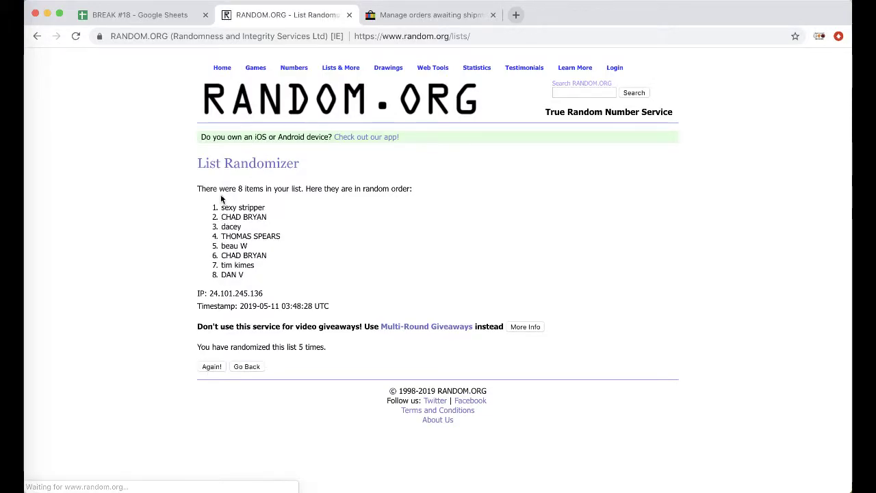
{"action": "left_click_drag", "start_coordinate": [220, 202], "coordinate": [291, 274]}
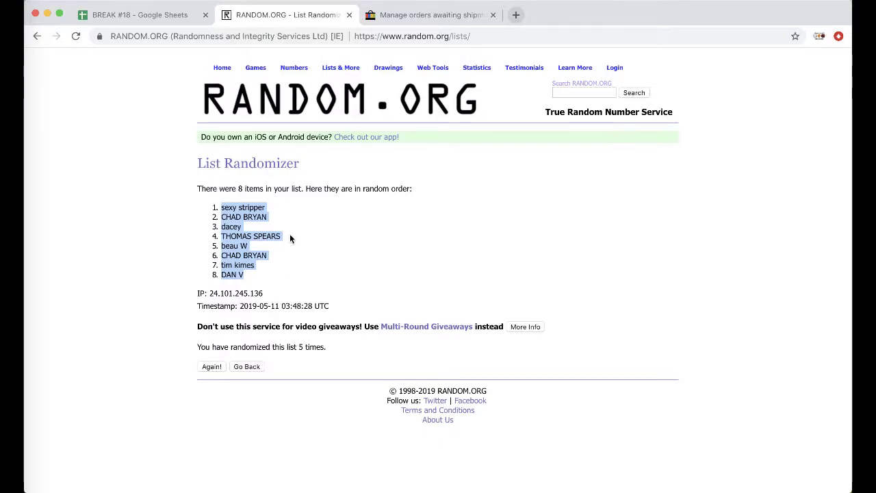
{"action": "mouse_move", "coordinate": [294, 67]}
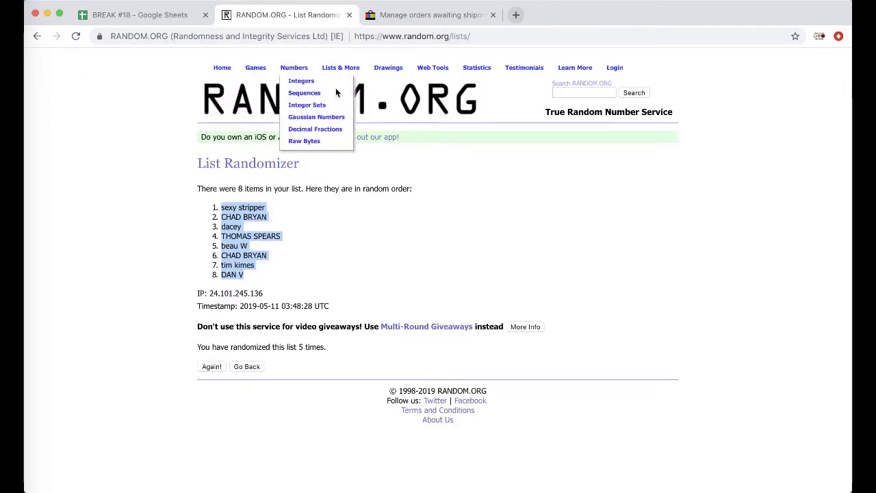
Paste the shuffled names into B1:B8 at font size 18 and auto-fit column B's width.
{"action": "left_click", "coordinate": [180, 16]}
{"action": "left_click", "coordinate": [200, 143]}
{"action": "key", "text": "ctrl+v"}
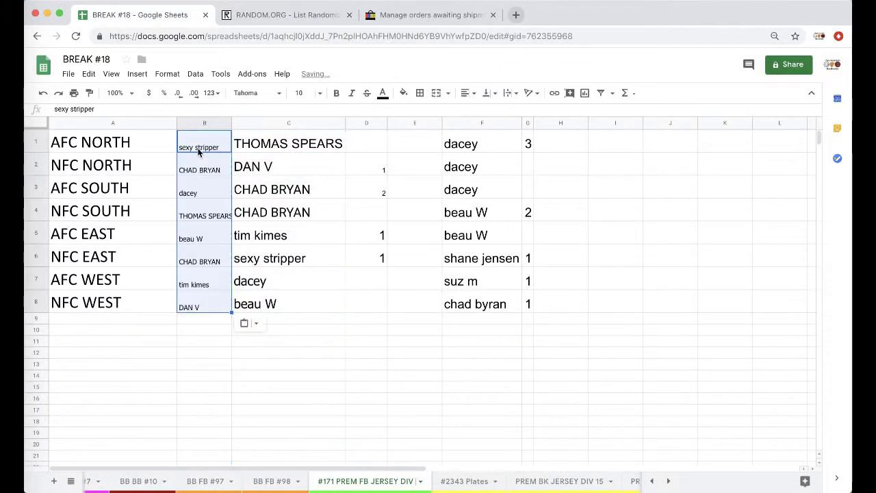
{"action": "left_click", "coordinate": [299, 93]}
{"action": "left_click", "coordinate": [303, 255]}
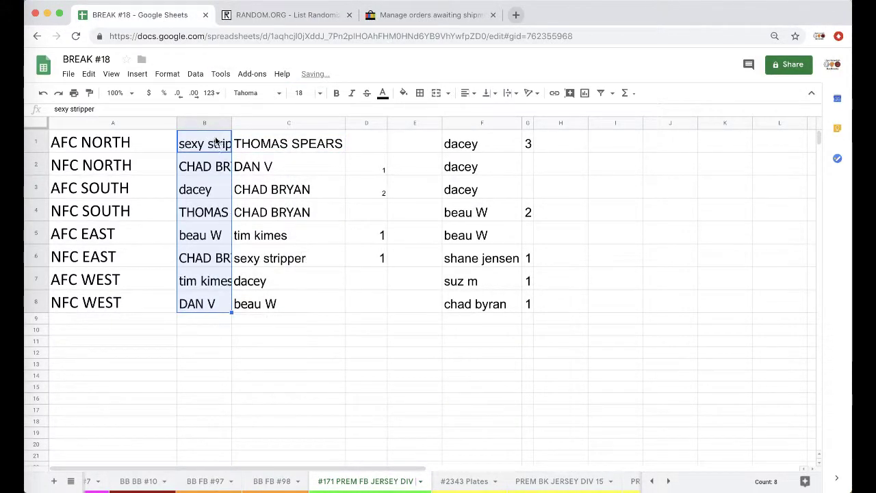
{"action": "double_click", "coordinate": [231, 123]}
Check the names in cells B2, B3, B4, B5 and B7.
{"action": "left_click", "coordinate": [210, 171]}
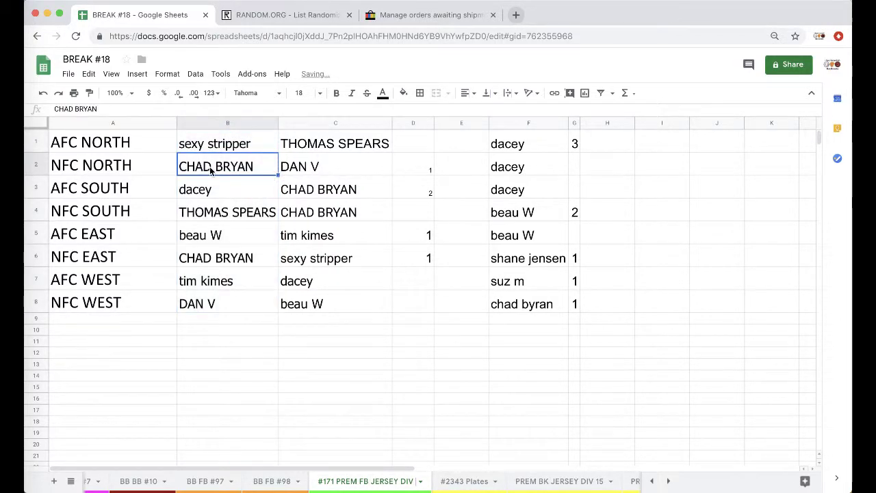
{"action": "left_click", "coordinate": [210, 194]}
{"action": "left_click", "coordinate": [196, 213]}
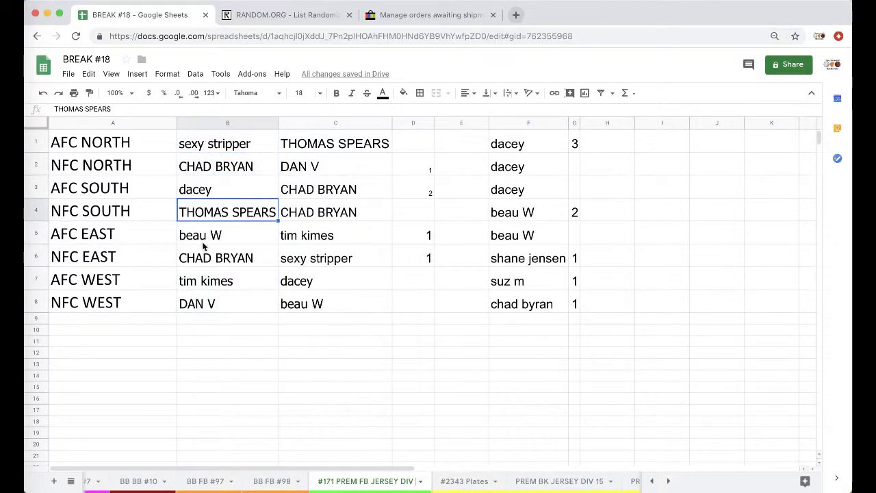
{"action": "left_click", "coordinate": [203, 243]}
{"action": "left_click", "coordinate": [208, 281]}
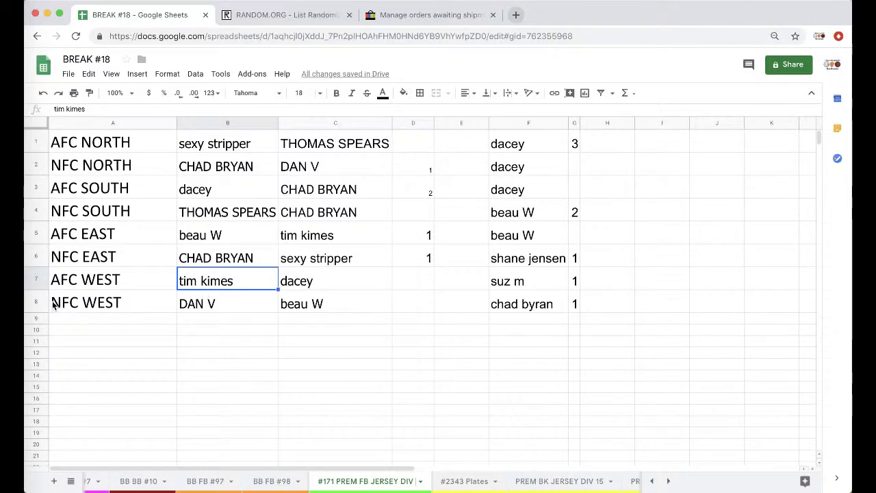
{"action": "left_click", "coordinate": [14, 259]}
{"action": "left_click", "coordinate": [62, 337]}
{"action": "left_click", "coordinate": [404, 93]}
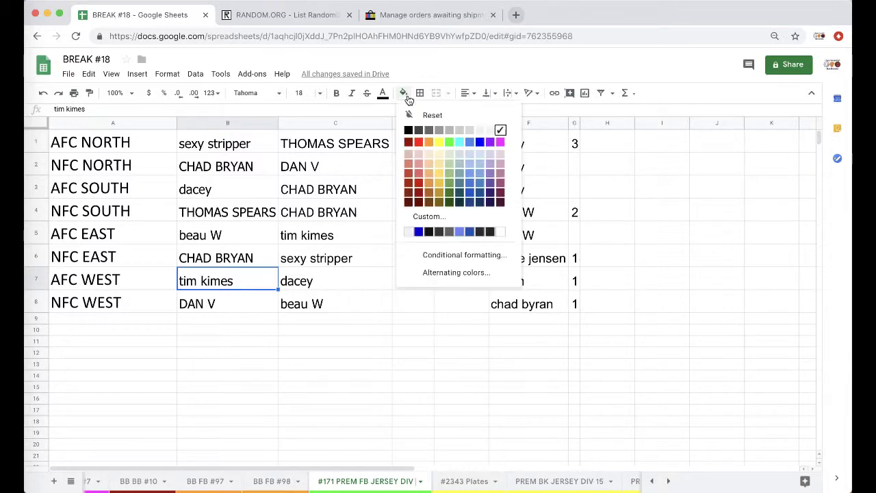
{"action": "left_click", "coordinate": [429, 142]}
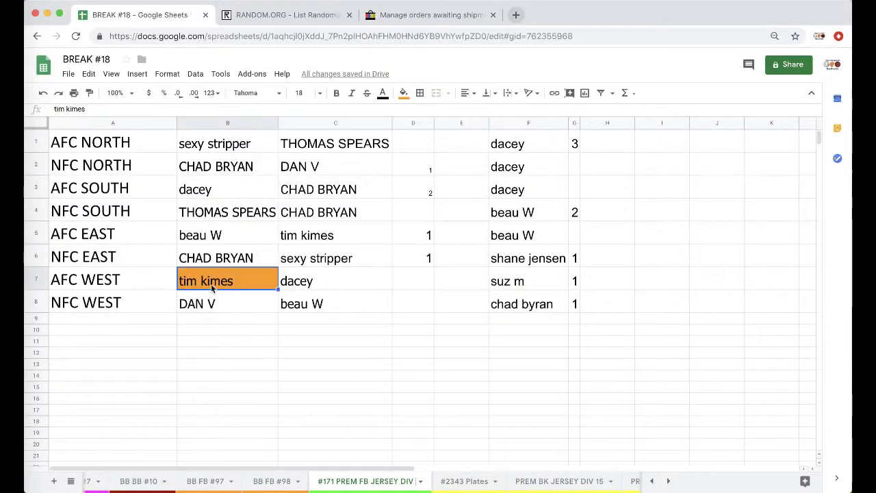
{"action": "left_click", "coordinate": [363, 124]}
{"action": "key", "text": "ctrl+c"}
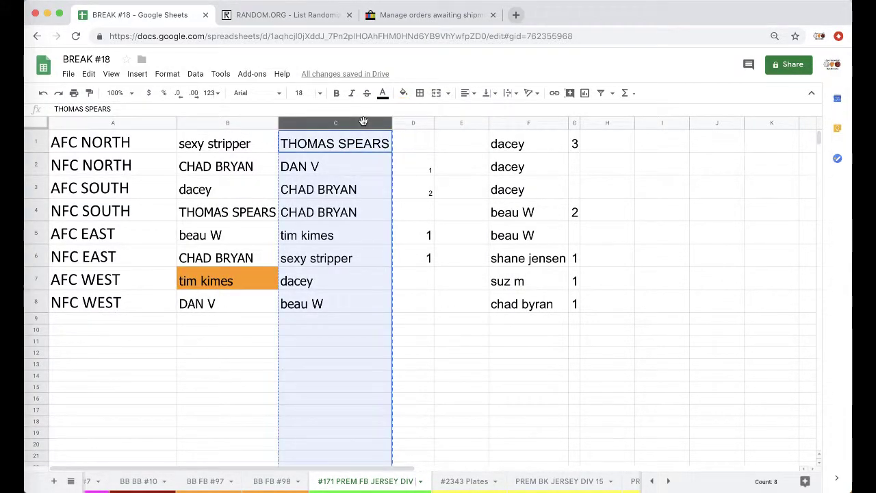
Paste the copied buyer names into a freshly reloaded RANDOM.ORG List Randomizer.
{"action": "left_click", "coordinate": [317, 15]}
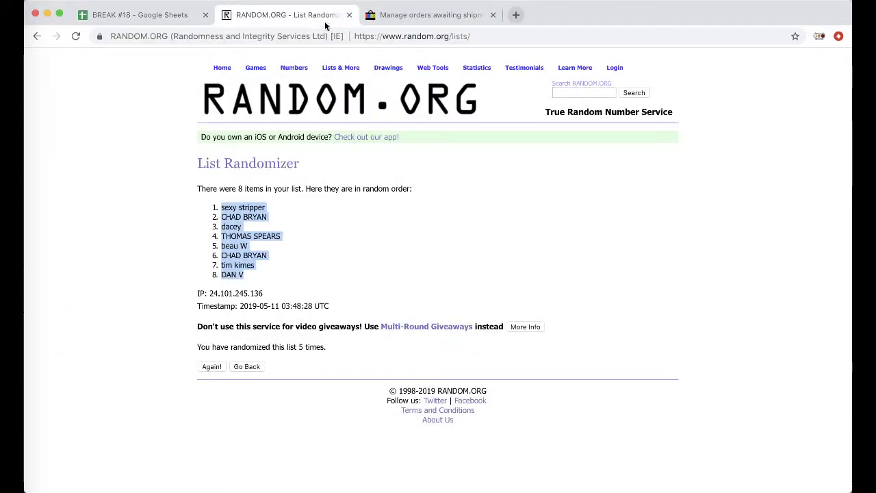
{"action": "left_click", "coordinate": [376, 36]}
{"action": "key", "text": "Return"}
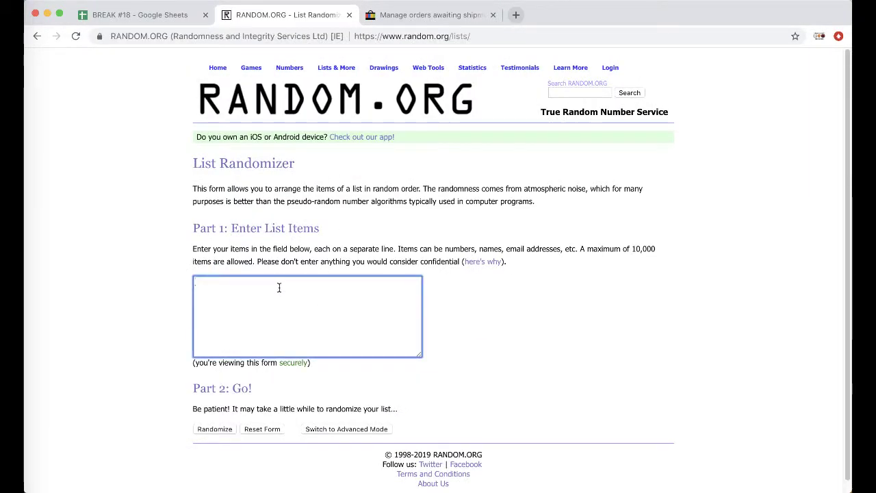
{"action": "key", "text": "ctrl+v"}
Randomize the list five times and select the name that lands on top.
{"action": "left_click", "coordinate": [218, 430]}
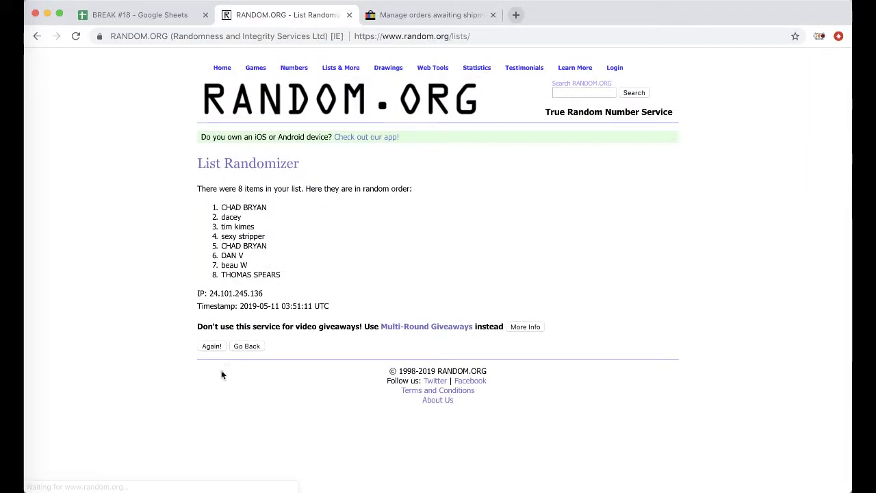
{"action": "left_click", "coordinate": [209, 346]}
{"action": "left_click", "coordinate": [210, 367]}
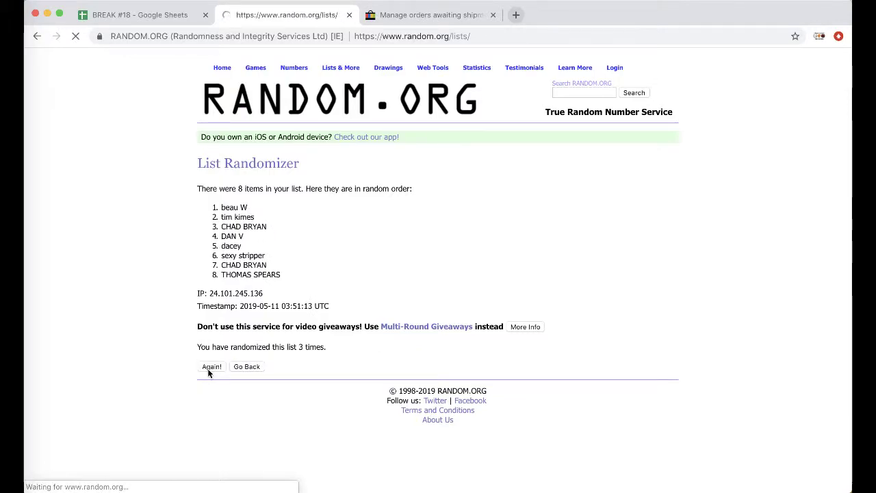
{"action": "left_click", "coordinate": [210, 368]}
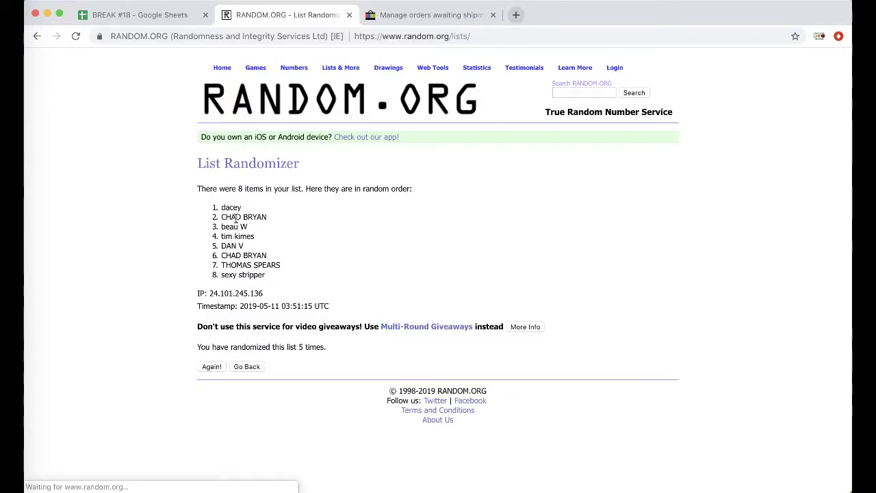
{"action": "double_click", "coordinate": [231, 208]}
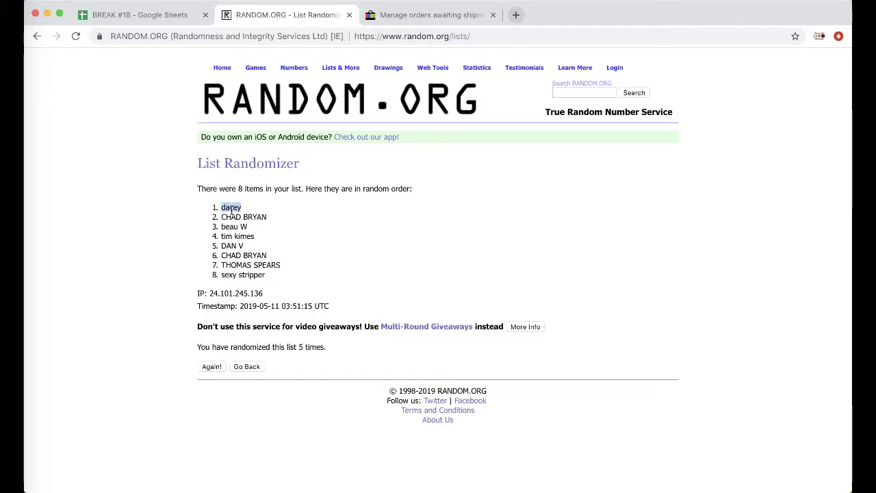
{"action": "left_click", "coordinate": [147, 14]}
Paste the drawn buyer's name as values only into C3 of the BB FB #98 sheet.
{"action": "left_click", "coordinate": [287, 487]}
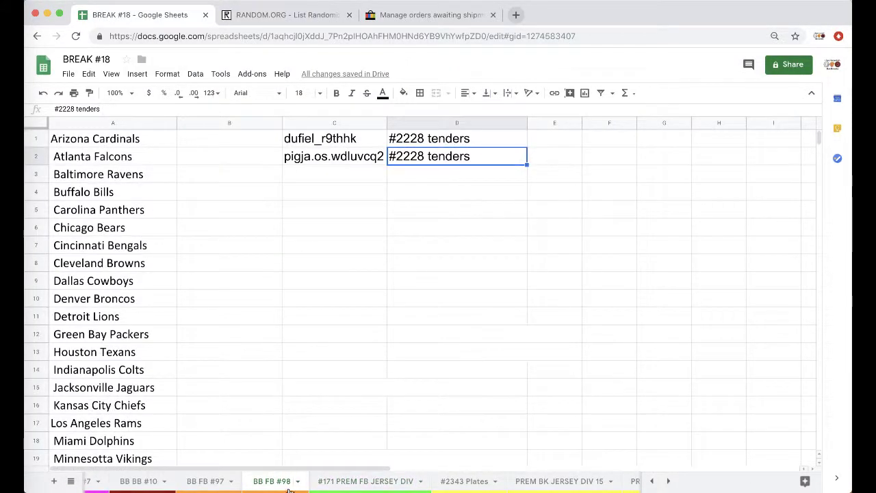
{"action": "left_click", "coordinate": [317, 176]}
{"action": "key", "text": "super+v"}
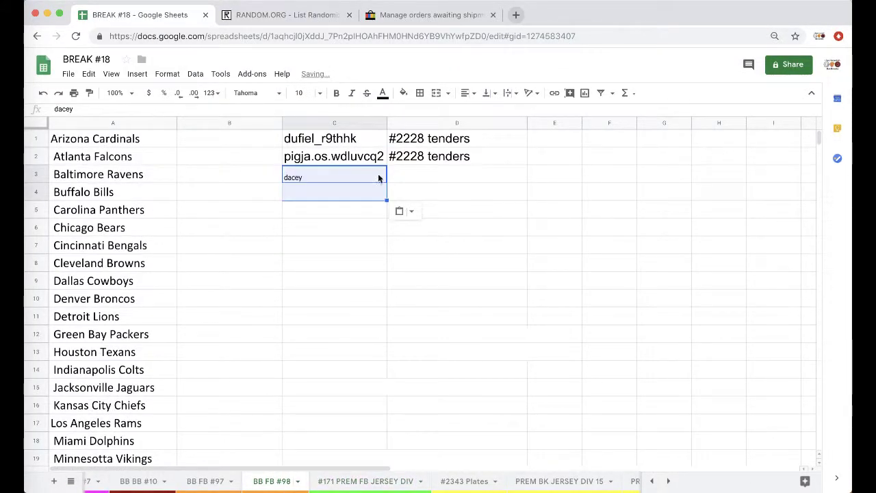
{"action": "left_click", "coordinate": [400, 211]}
{"action": "left_click", "coordinate": [421, 231]}
Enter "171 prem fb jersey div" in D3 beside the winner's name.
{"action": "left_click", "coordinate": [430, 179]}
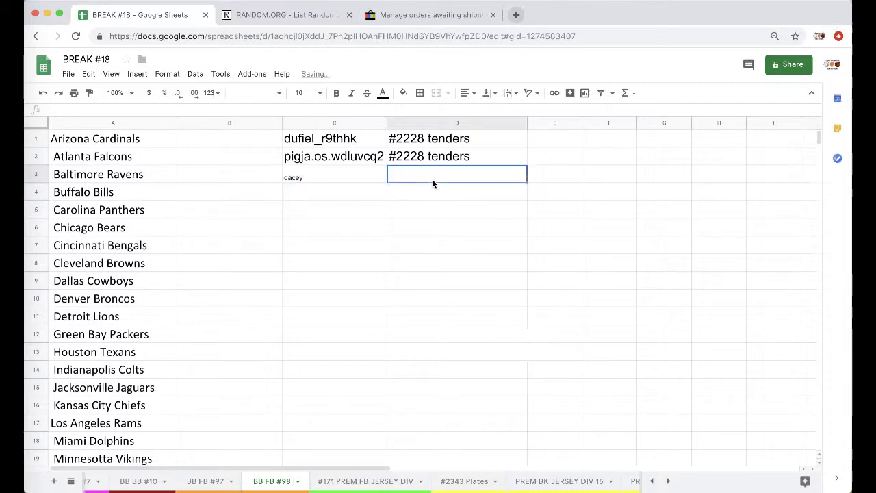
{"action": "type", "text": "1"}
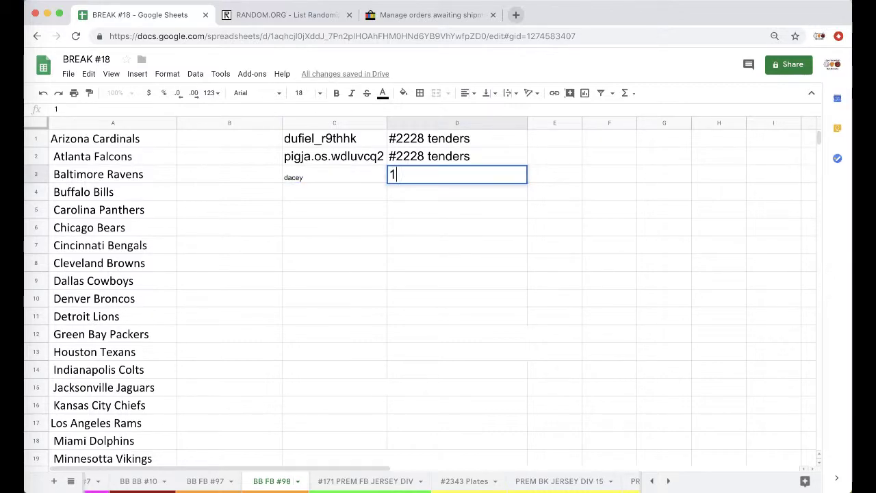
{"action": "type", "text": "71 prem fb "}
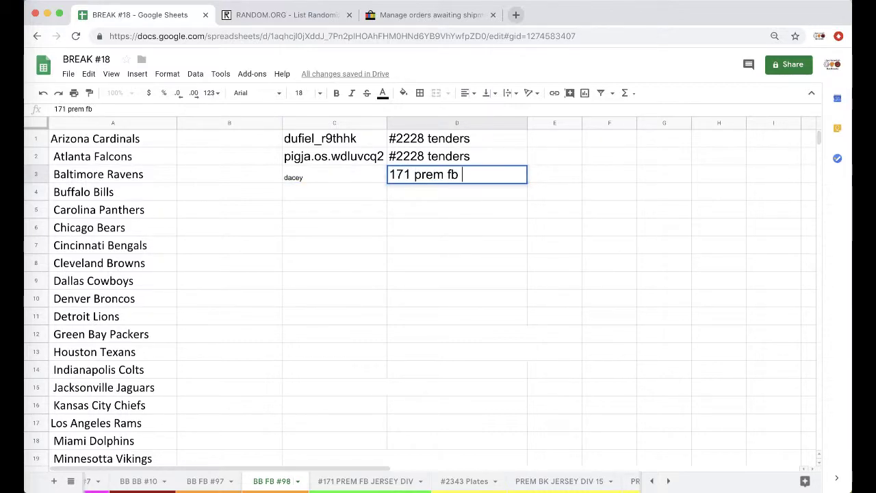
{"action": "type", "text": "jersey e"}
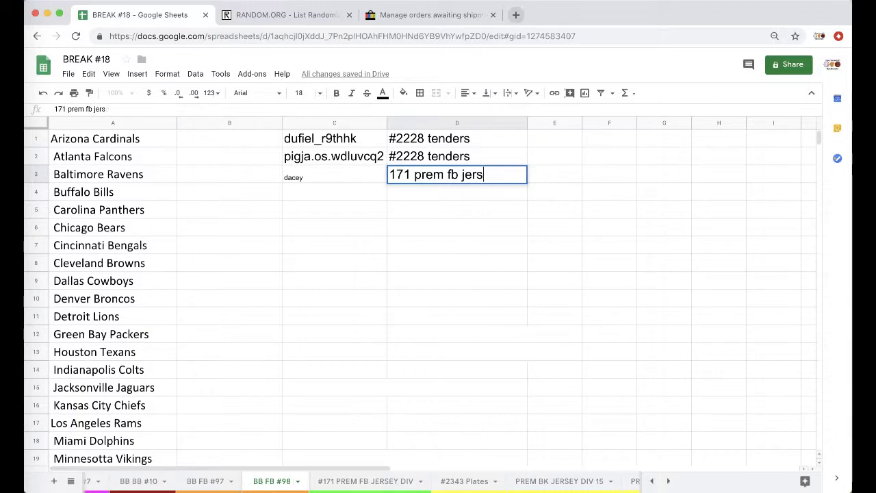
{"action": "left_click", "coordinate": [405, 404]}
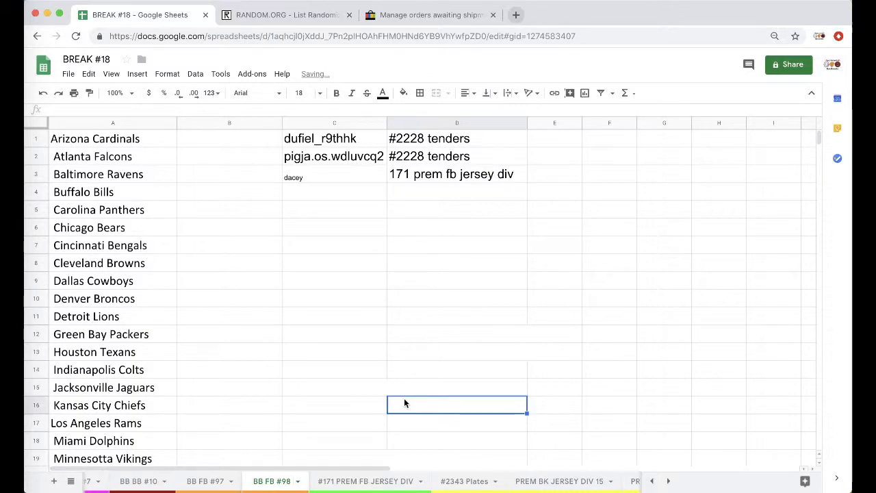
{"action": "scroll", "coordinate": [365, 481], "scroll_direction": "left", "scroll_amount": 2}
Move the #171 PREM FB JERSEY DIV tab left, after #2328 Tenders FB.
{"action": "left_click", "coordinate": [487, 481]}
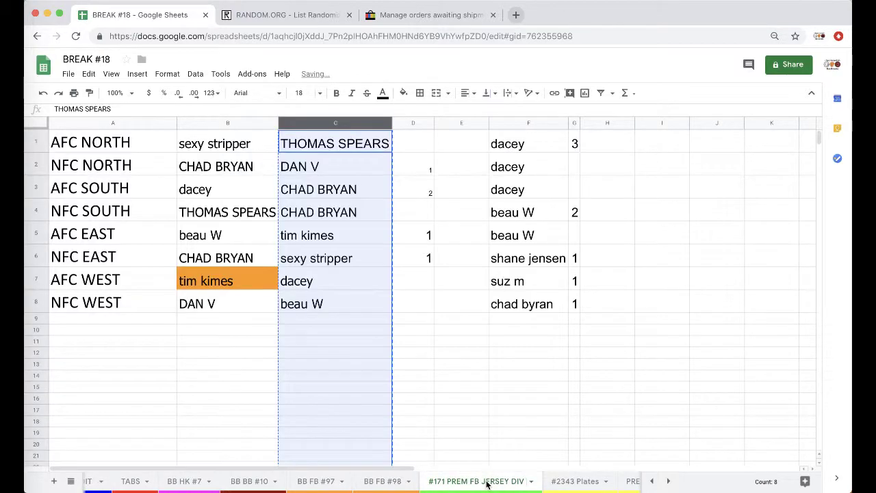
{"action": "scroll", "coordinate": [506, 482], "scroll_direction": "left", "scroll_amount": 2}
{"action": "left_click_drag", "start_coordinate": [589, 486], "coordinate": [223, 491]}
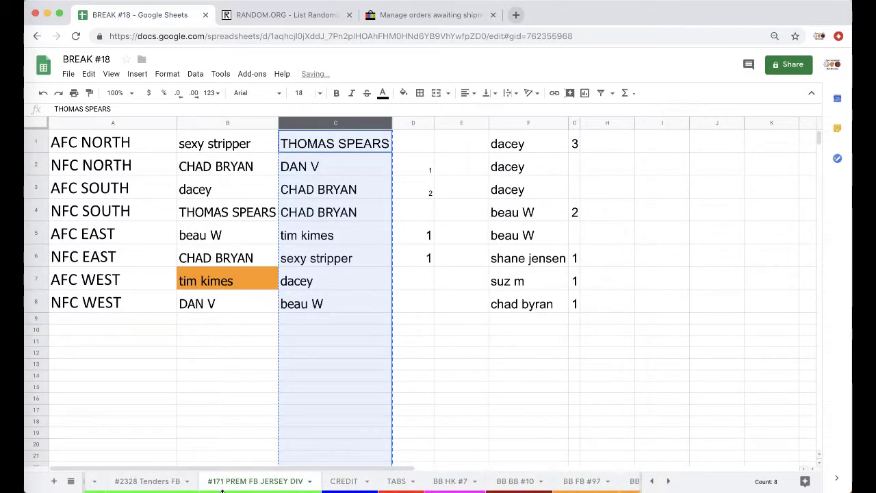
{"action": "scroll", "coordinate": [226, 486], "scroll_direction": "right", "scroll_amount": 6}
Move the PREM FB FS HELMET #8 tab further left in the tab bar.
{"action": "left_click", "coordinate": [298, 483]}
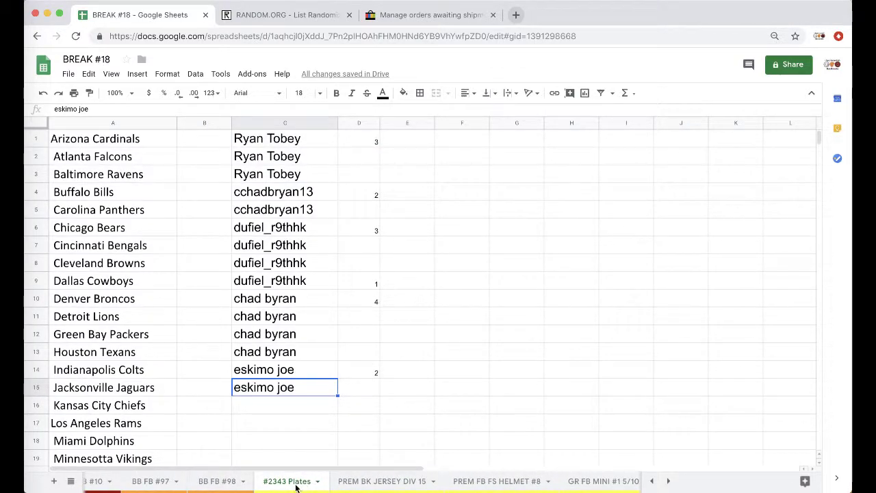
{"action": "left_click", "coordinate": [364, 483]}
{"action": "scroll", "coordinate": [364, 483], "scroll_direction": "right", "scroll_amount": 3}
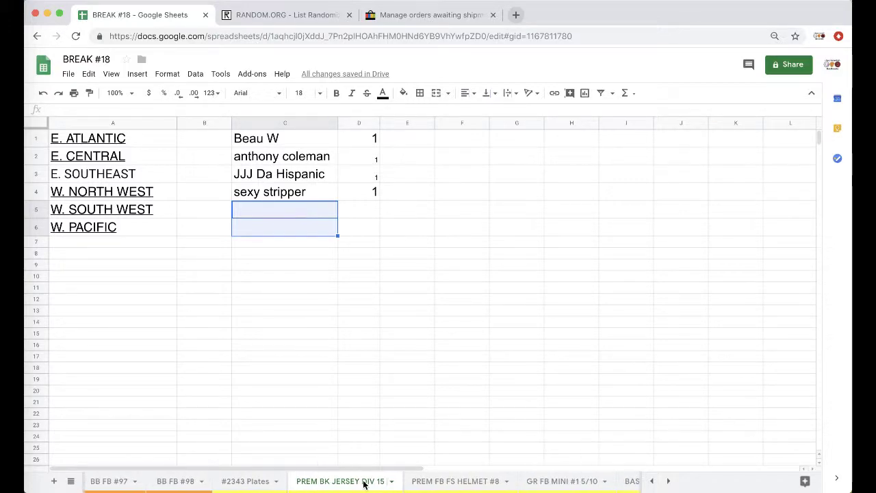
{"action": "left_click", "coordinate": [368, 483]}
{"action": "scroll", "coordinate": [368, 483], "scroll_direction": "right", "scroll_amount": 1}
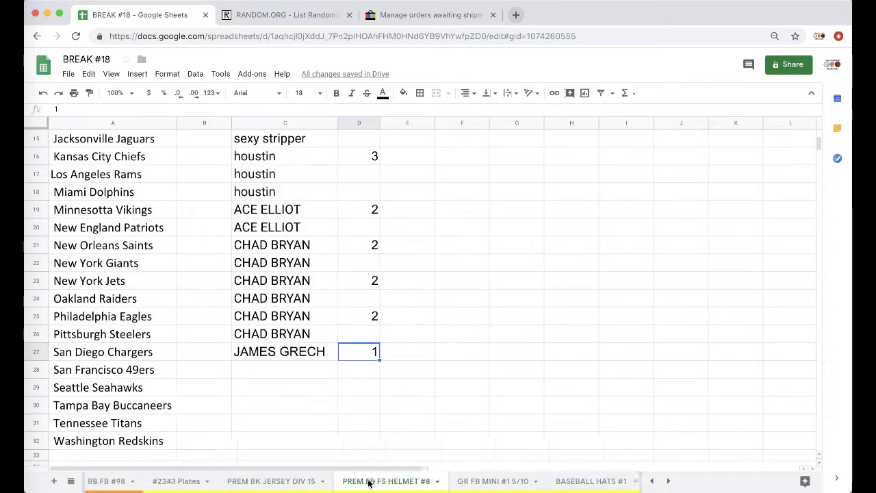
{"action": "left_click_drag", "start_coordinate": [298, 370], "coordinate": [292, 440]}
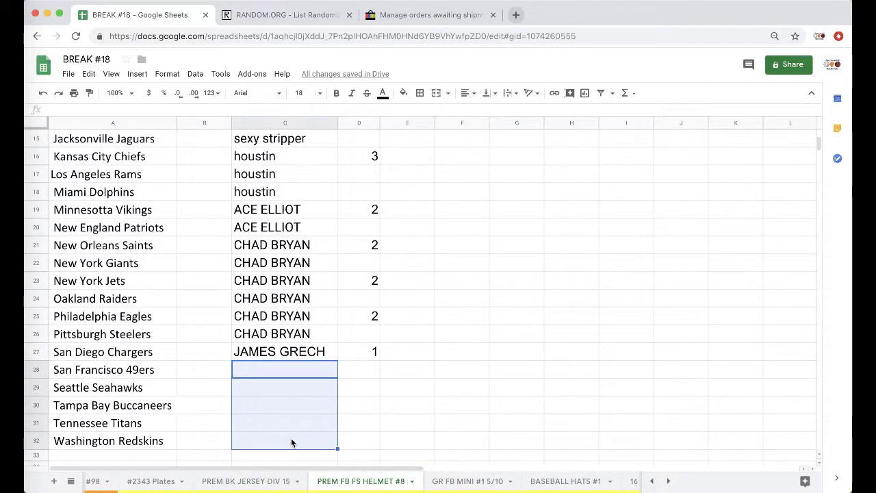
{"action": "left_click_drag", "start_coordinate": [335, 481], "coordinate": [175, 483]}
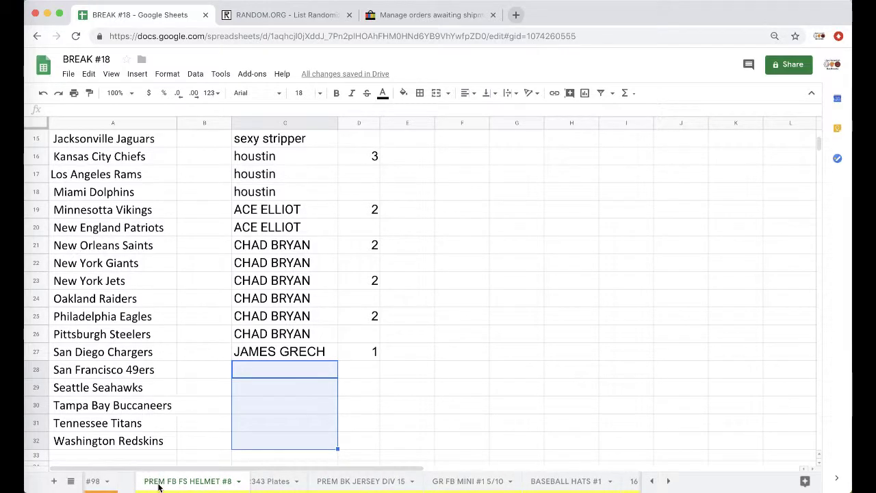
{"action": "scroll", "coordinate": [273, 481], "scroll_direction": "right", "scroll_amount": 6}
Move the Prem Hockey jersey #? tab left to sit just before Prem BB JERSEY.
{"action": "left_click", "coordinate": [299, 481]}
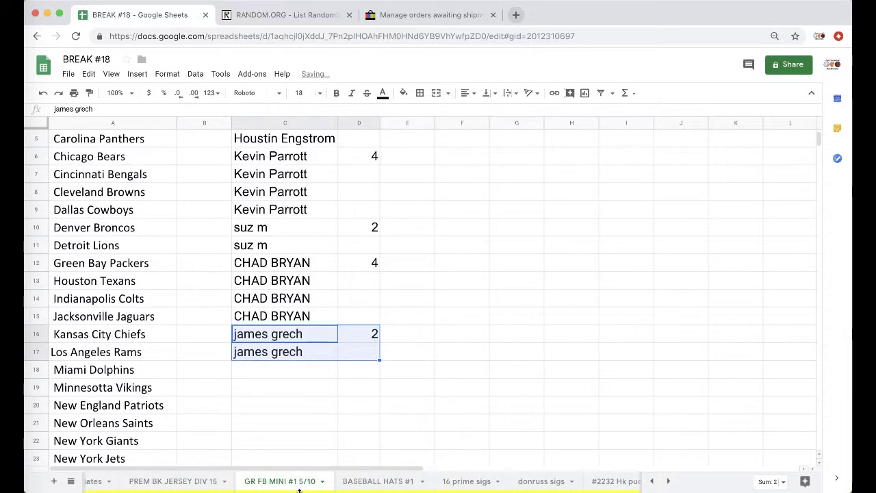
{"action": "scroll", "coordinate": [295, 481], "scroll_direction": "right", "scroll_amount": 3}
{"action": "left_click", "coordinate": [288, 481]}
{"action": "scroll", "coordinate": [288, 484], "scroll_direction": "right", "scroll_amount": 4}
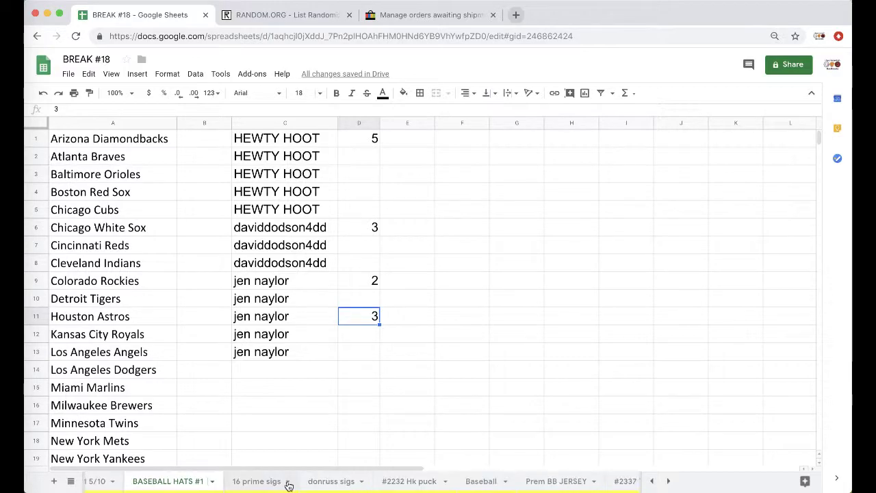
{"action": "left_click", "coordinate": [292, 485]}
{"action": "scroll", "coordinate": [281, 483], "scroll_direction": "right", "scroll_amount": 8}
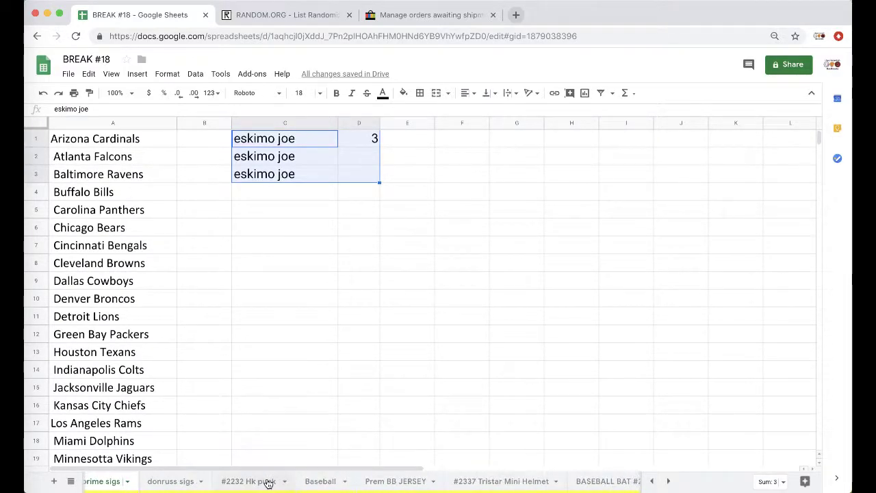
{"action": "scroll", "coordinate": [270, 482], "scroll_direction": "right", "scroll_amount": 14}
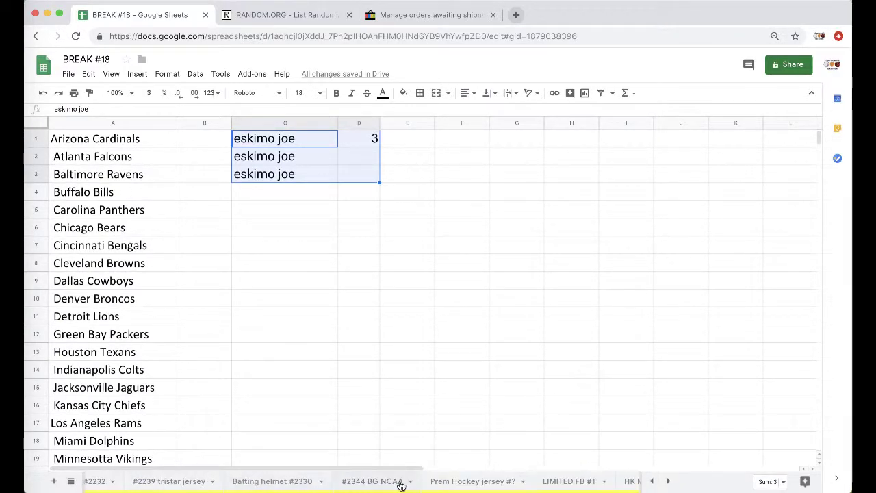
{"action": "left_click", "coordinate": [479, 478]}
{"action": "left_click_drag", "start_coordinate": [475, 481], "coordinate": [160, 485]}
{"action": "scroll", "coordinate": [160, 483], "scroll_direction": "left", "scroll_amount": 4}
{"action": "left_click_drag", "start_coordinate": [462, 487], "coordinate": [116, 481]}
Select the STREAM CAMERA scene in OBS's Scenes list.
{"action": "left_click", "coordinate": [12, 258]}
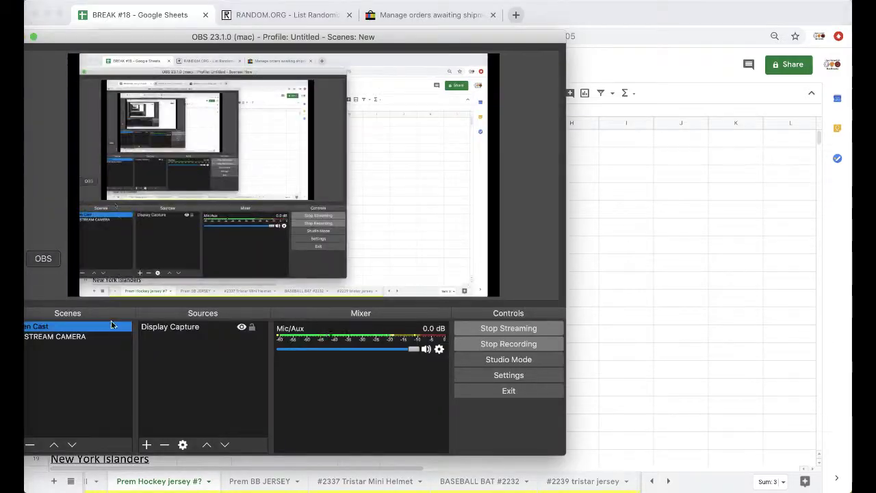